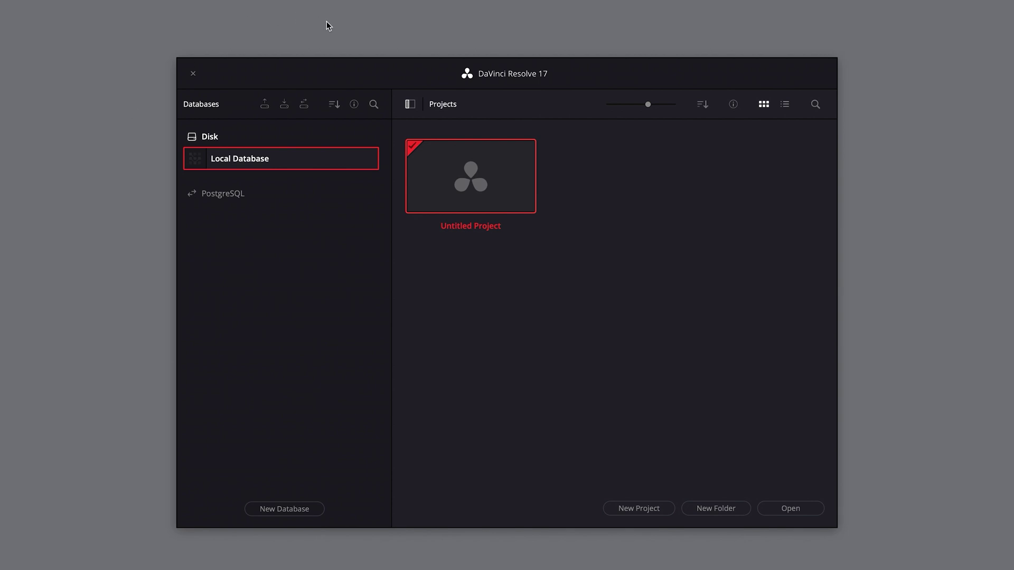
Hide and reshow the Databases list, then start a new disk database named newdatabase.
click(410, 105)
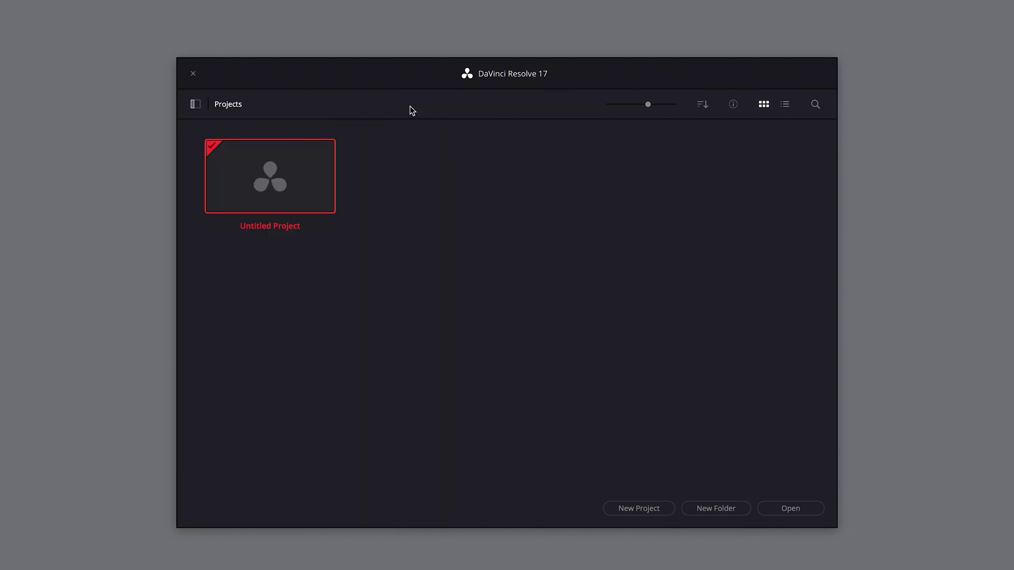
click(195, 104)
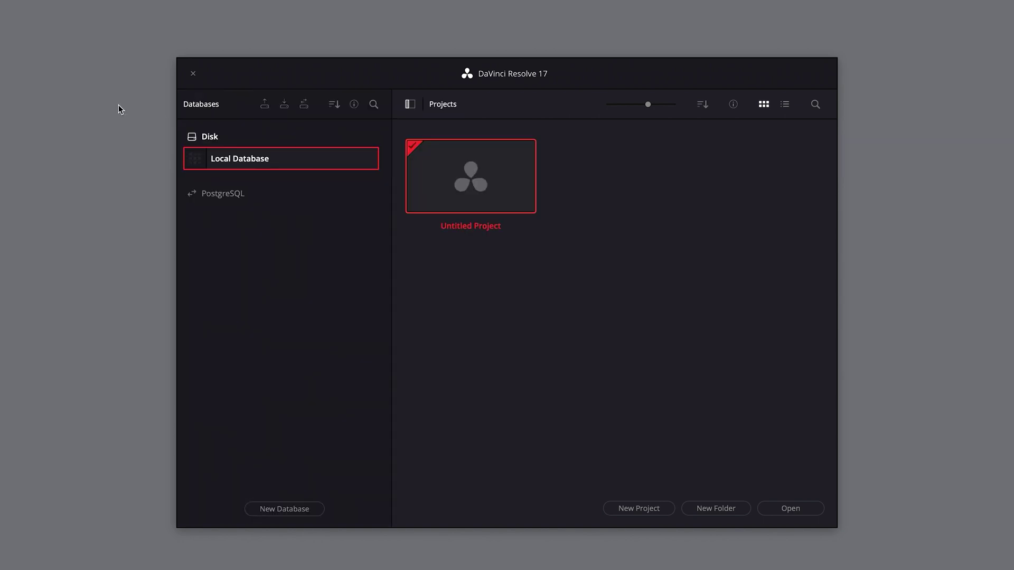
click(316, 510)
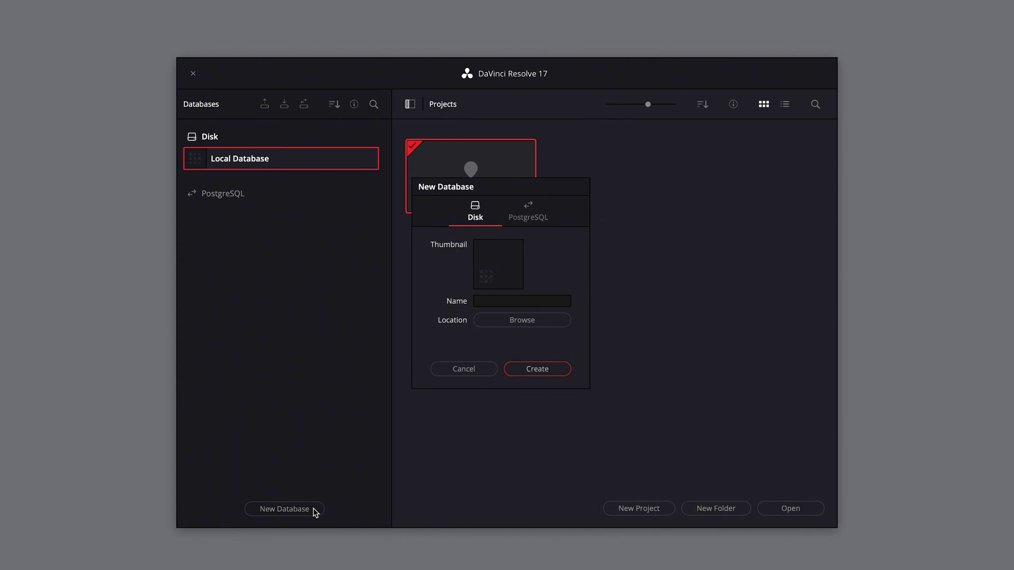
click(527, 298)
text(newdatabase)
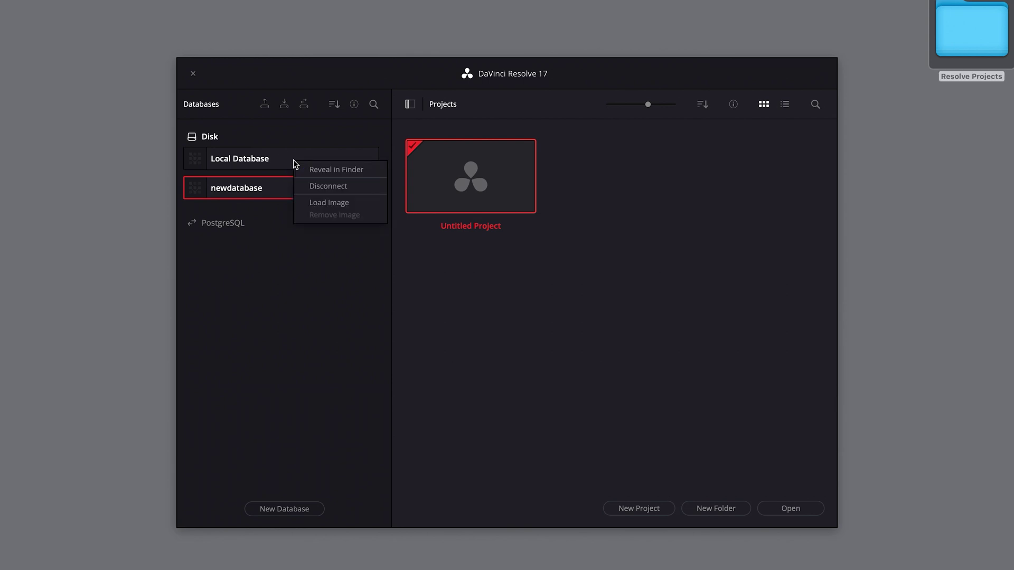
Reveal the Local Database files in Finder, close Finder, and show each database's status and location details.
click(310, 167)
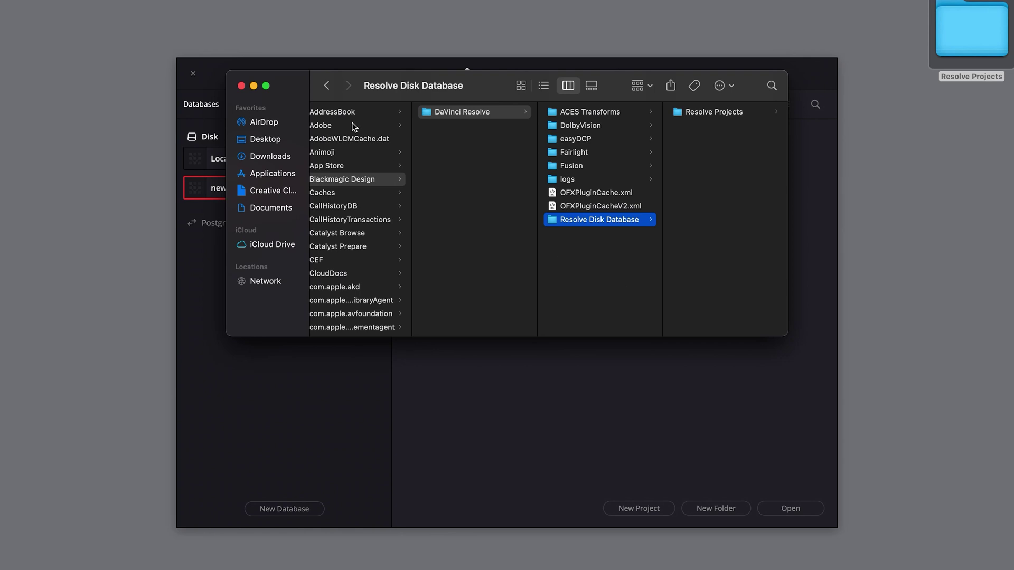
key(super+w)
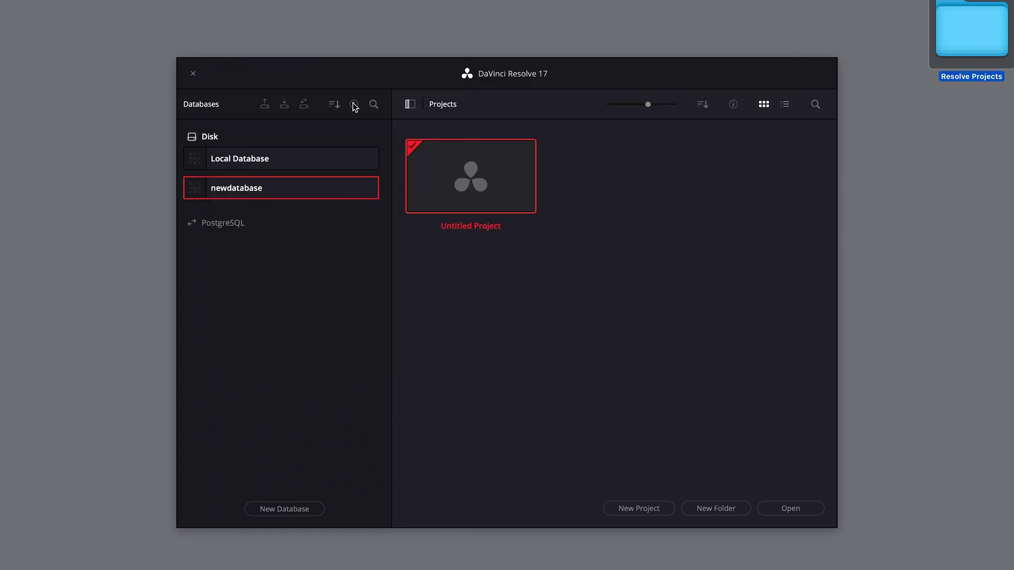
click(354, 104)
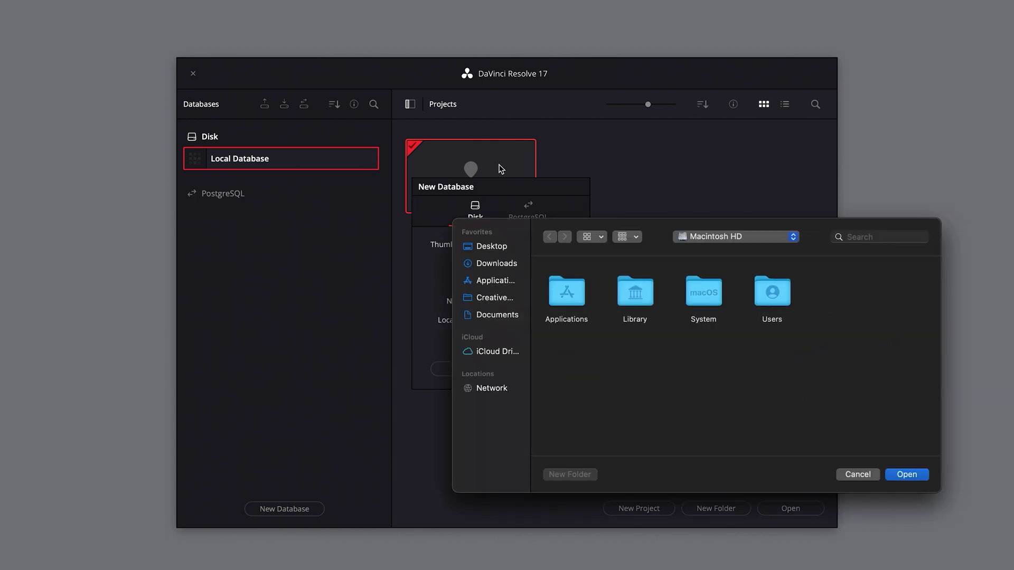
Set the newdatabase location to the Desktop and create the database.
click(492, 247)
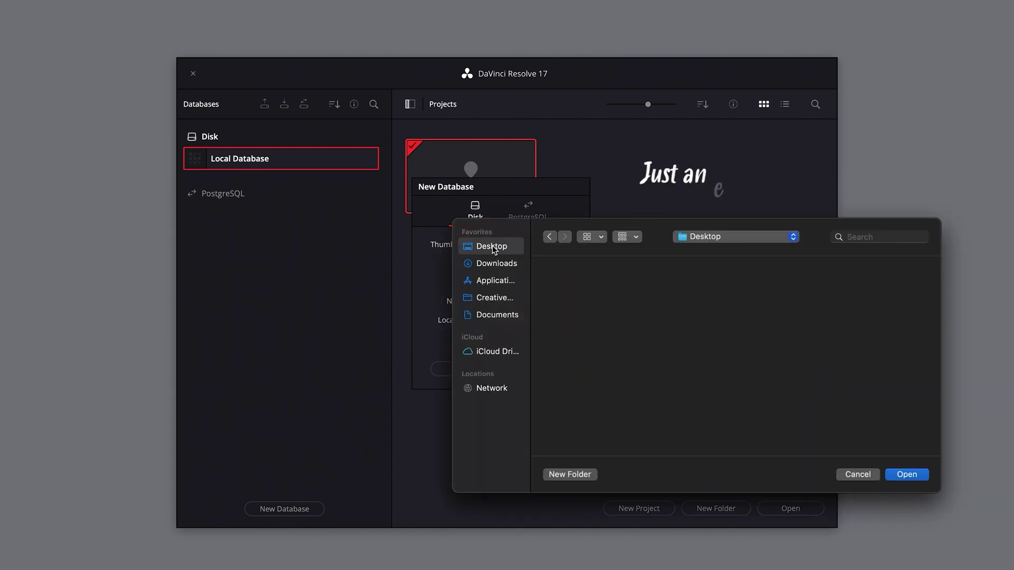
click(906, 475)
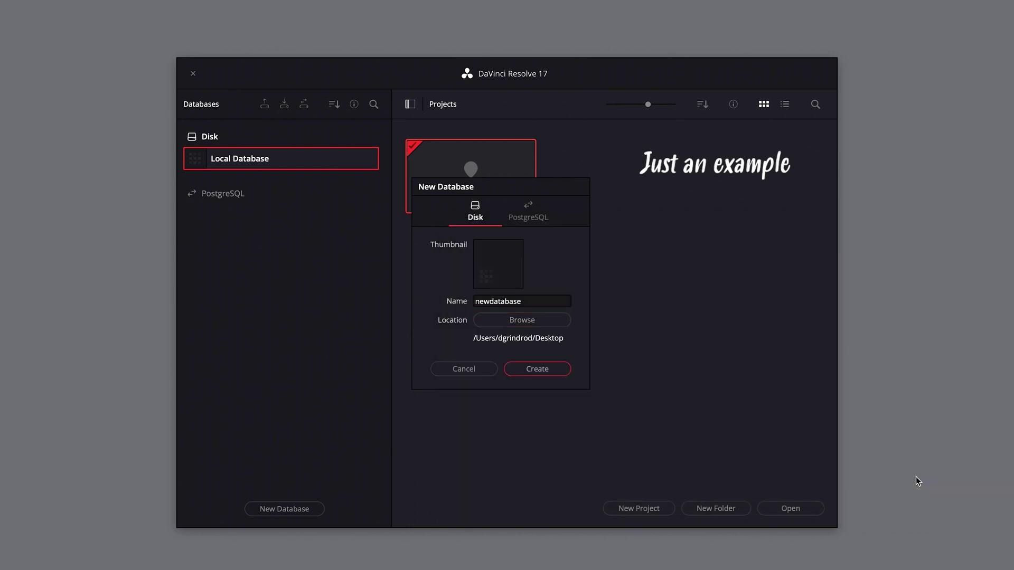
click(544, 369)
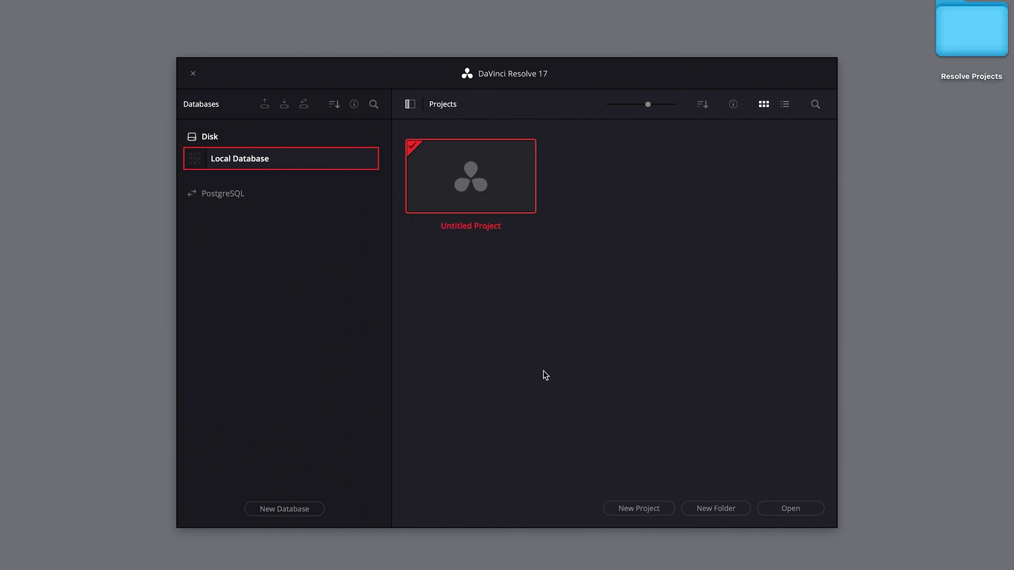
right_click(952, 37)
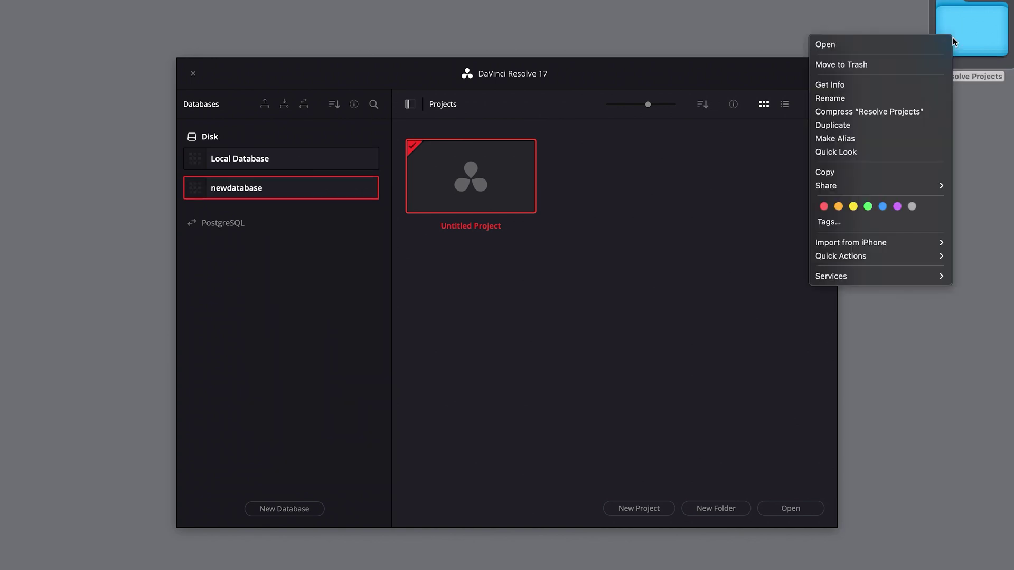
click(896, 84)
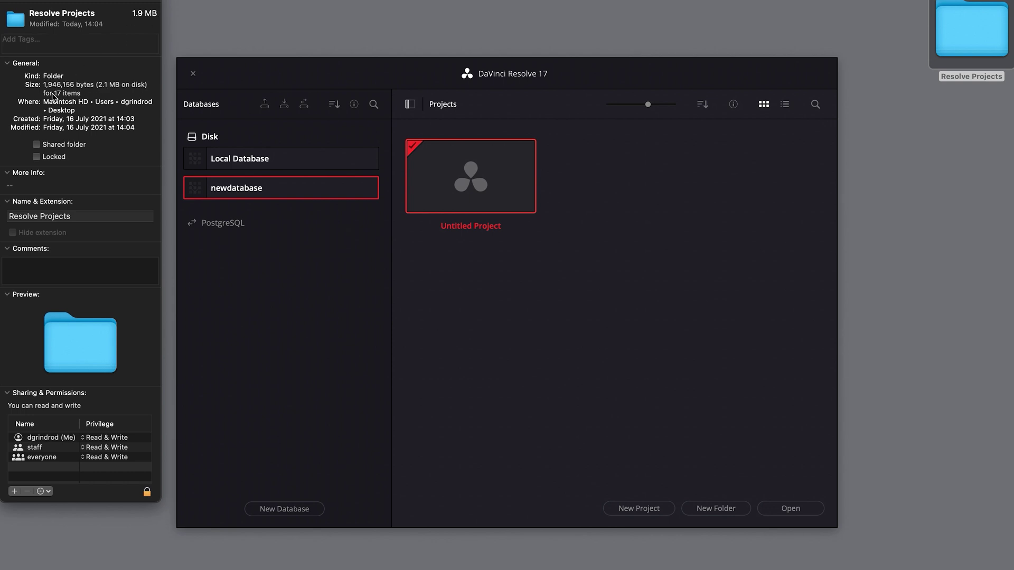
key(super+w)
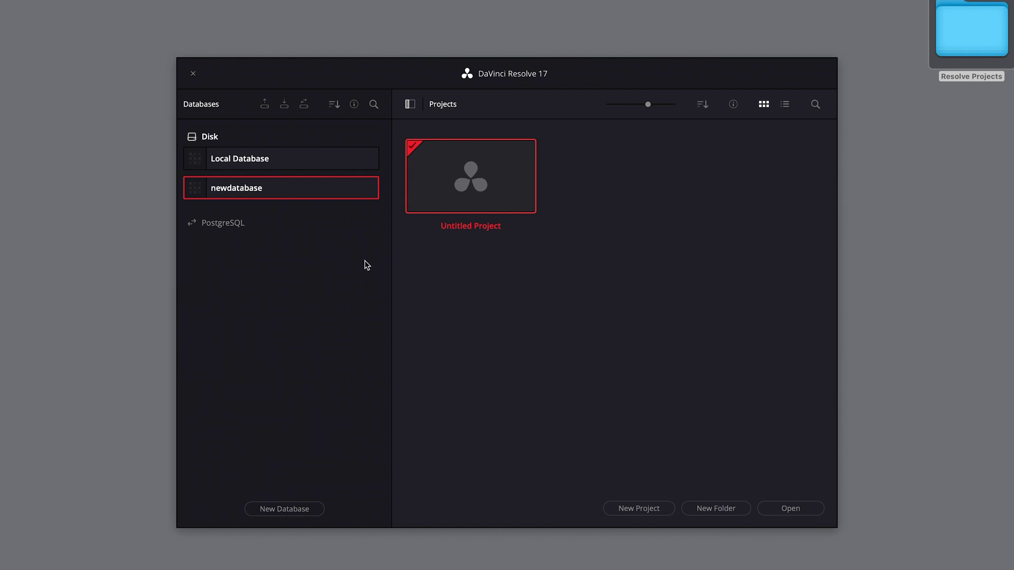
Back up newdatabase to the Desktop as newdatabase.resolve.diskdb and dismiss the success message.
click(265, 108)
drag(267, 111, 522, 254)
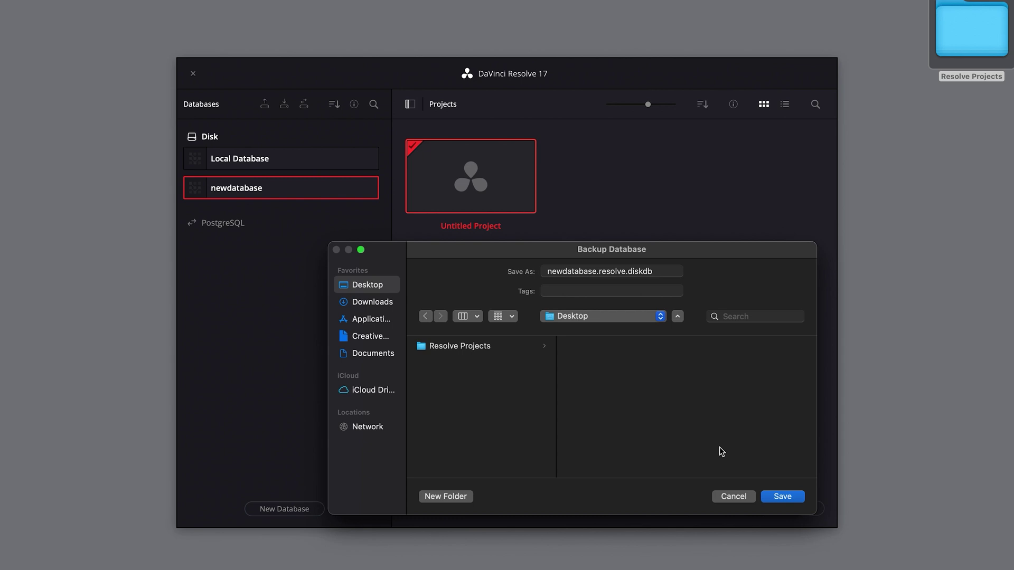
click(779, 498)
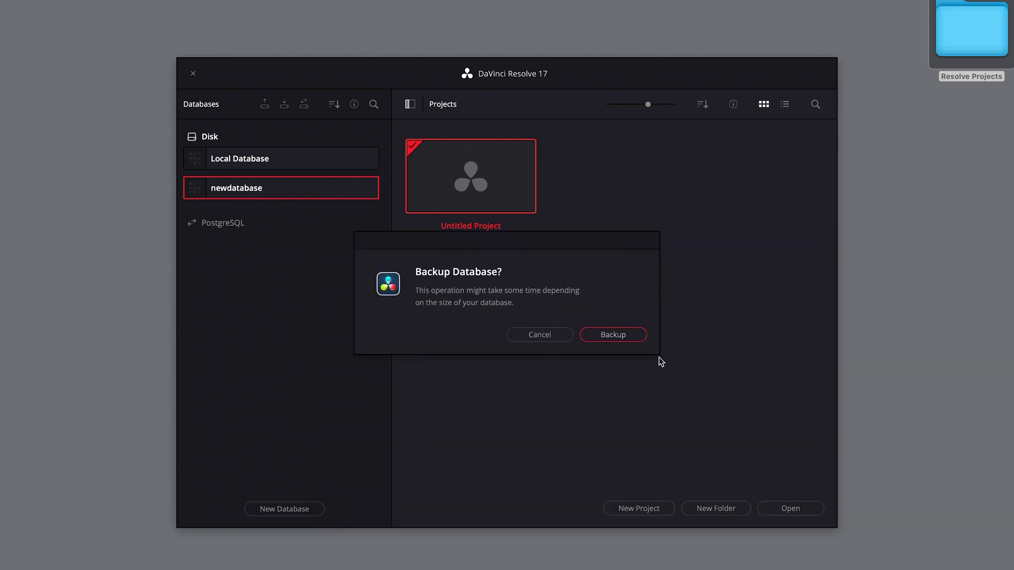
click(630, 338)
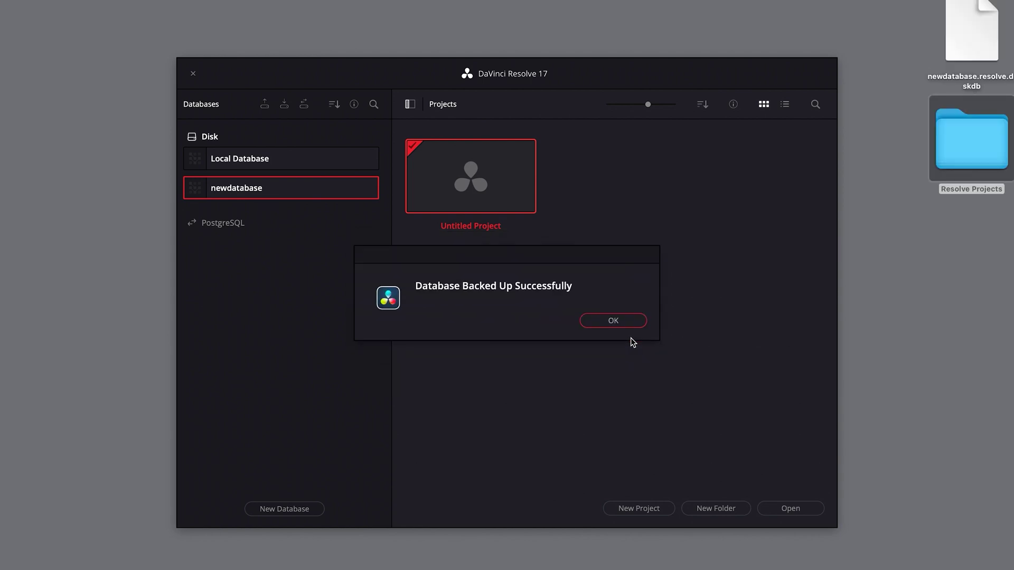
click(629, 322)
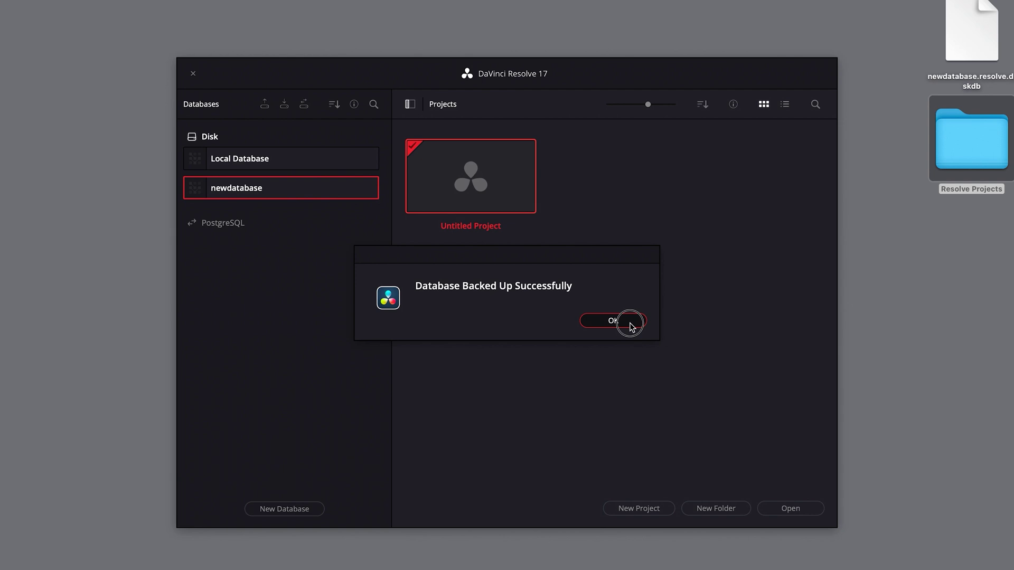
Restore from the newdatabase.resolve.diskdb backup, naming the new database testbackup.
click(285, 105)
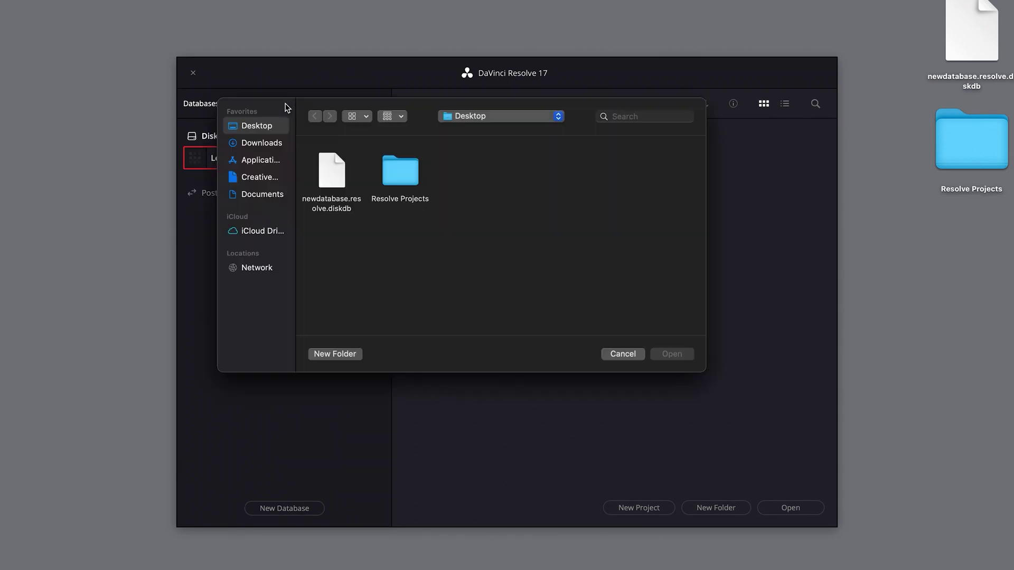
click(340, 168)
click(668, 354)
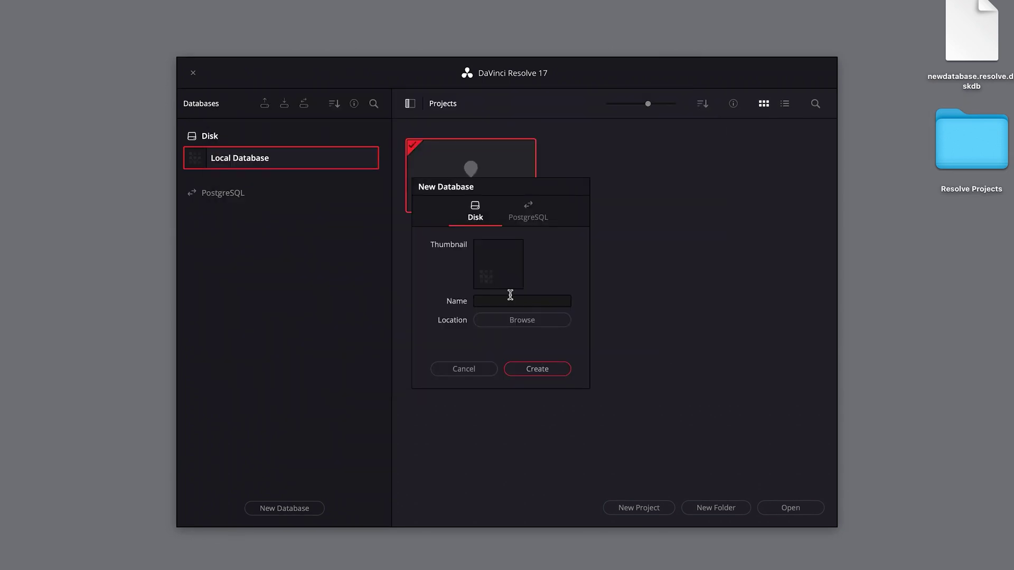
click(510, 295)
text(testbackup)
Place testbackup in Desktop/Resolve Projects, complete the restore, and dismiss the success message.
click(522, 320)
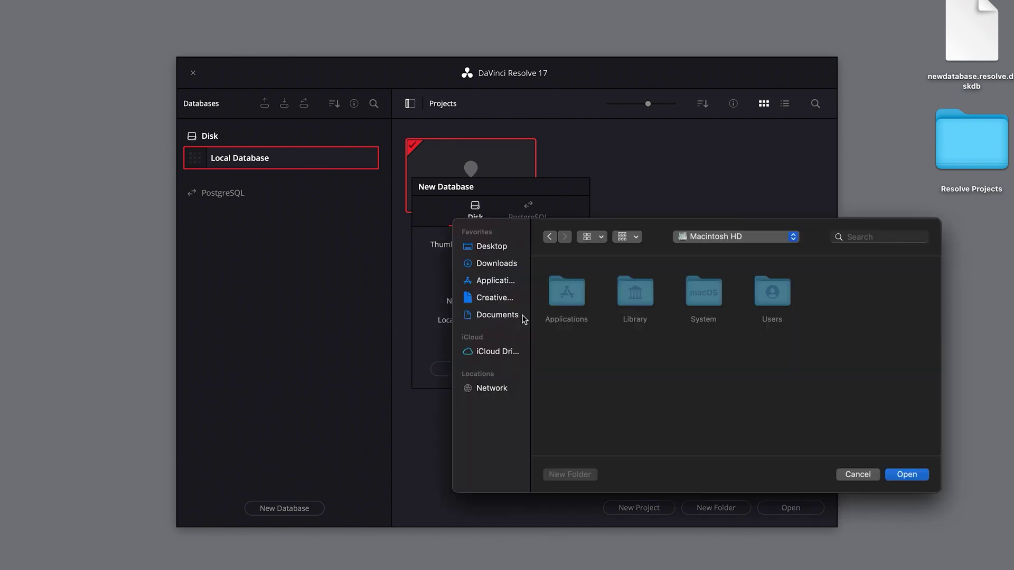
click(499, 243)
click(631, 289)
click(916, 478)
click(561, 371)
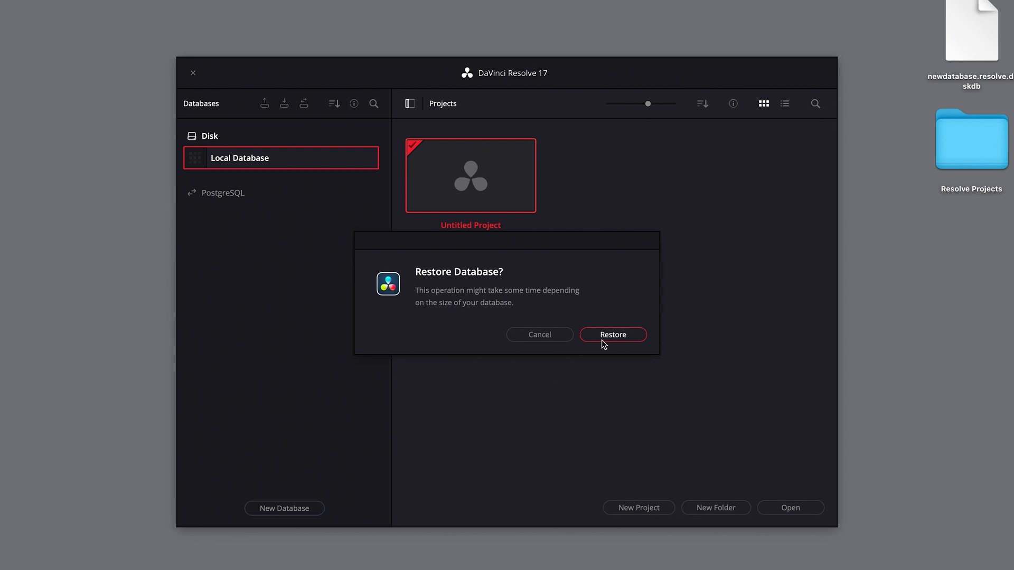
click(603, 336)
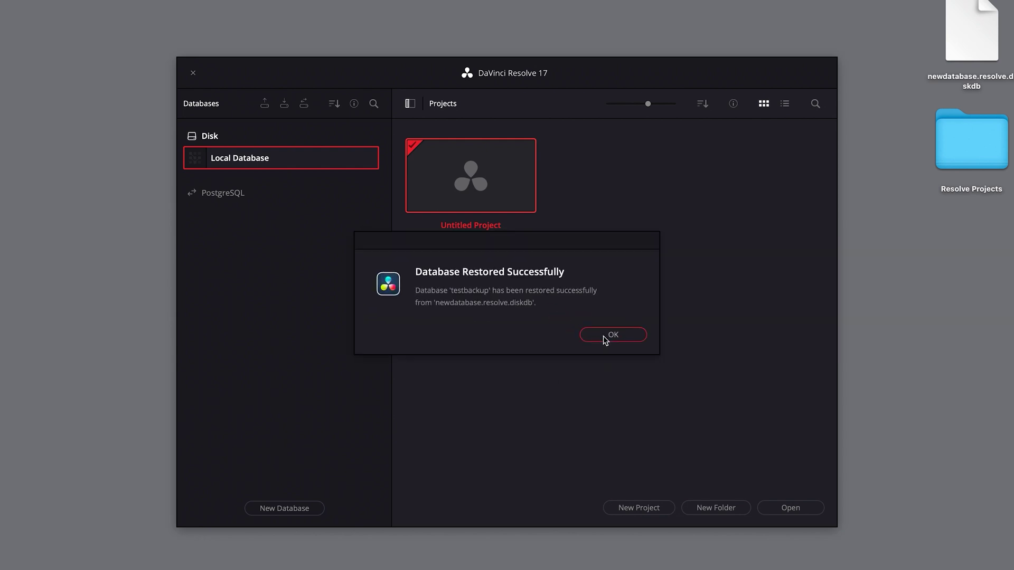
click(605, 336)
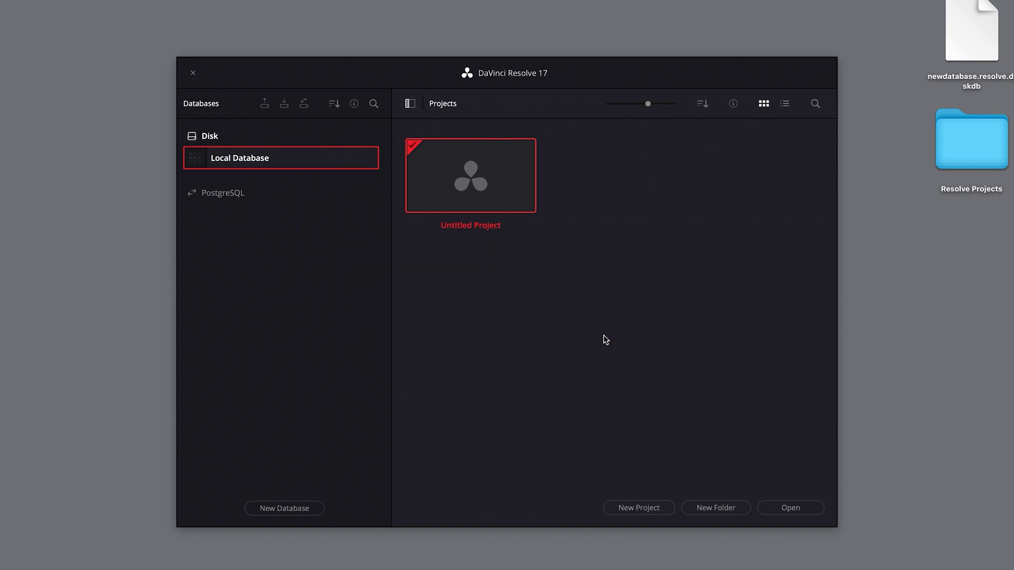